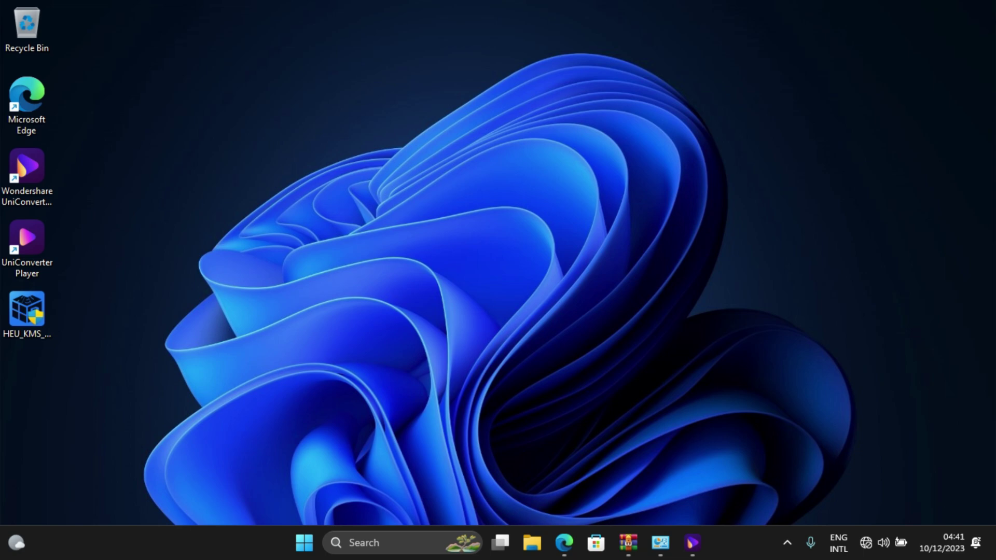
Open the About page in the System section of Windows Settings
{"action": "left_click", "coordinate": [304, 542]}
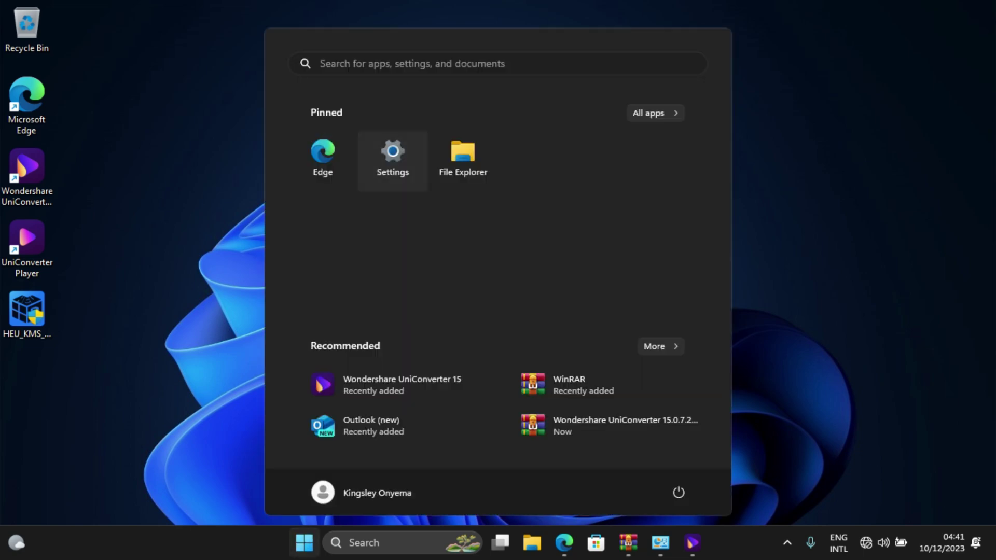
{"action": "left_click", "coordinate": [393, 158]}
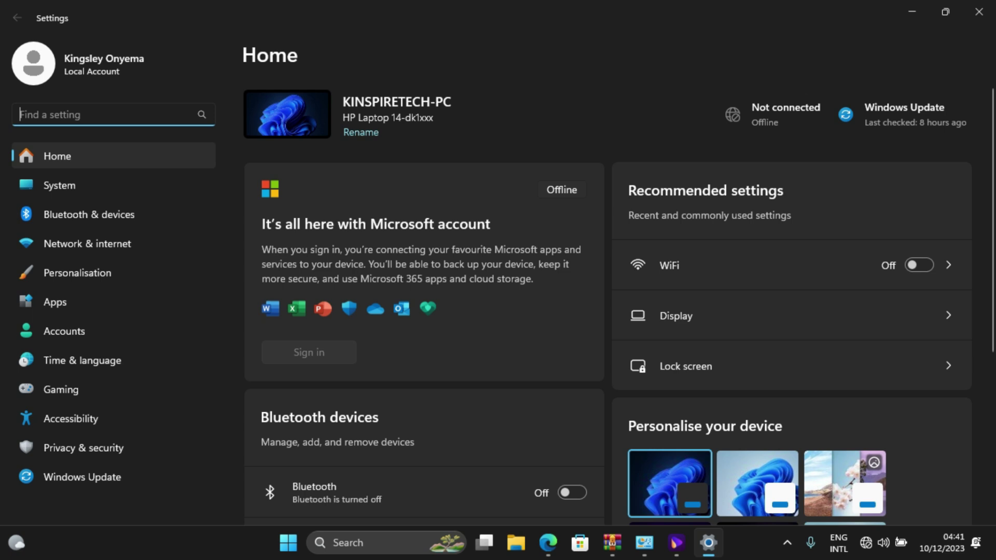
{"action": "scroll", "coordinate": [618, 301], "scroll_direction": "down", "scroll_amount": 1}
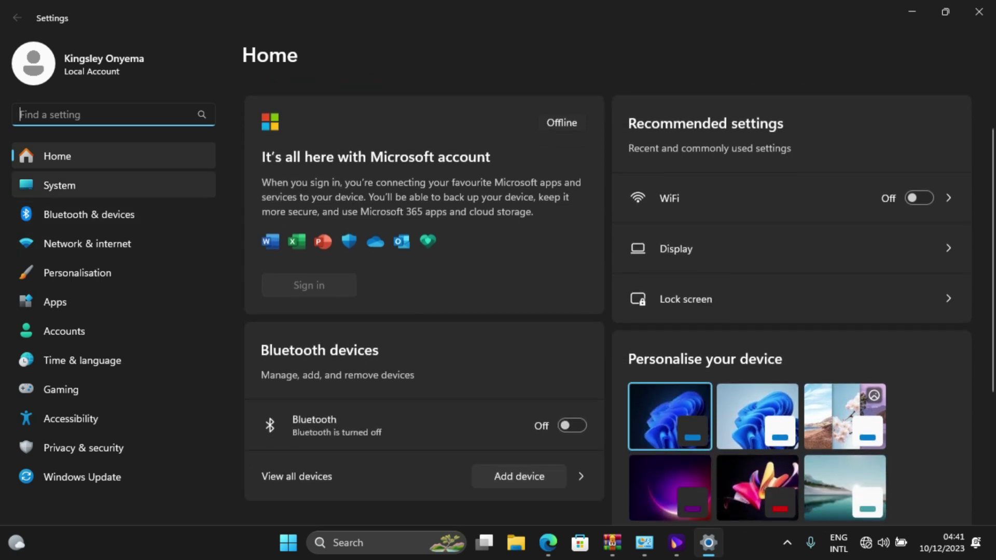
{"action": "scroll", "coordinate": [617, 301], "scroll_direction": "up", "scroll_amount": 1}
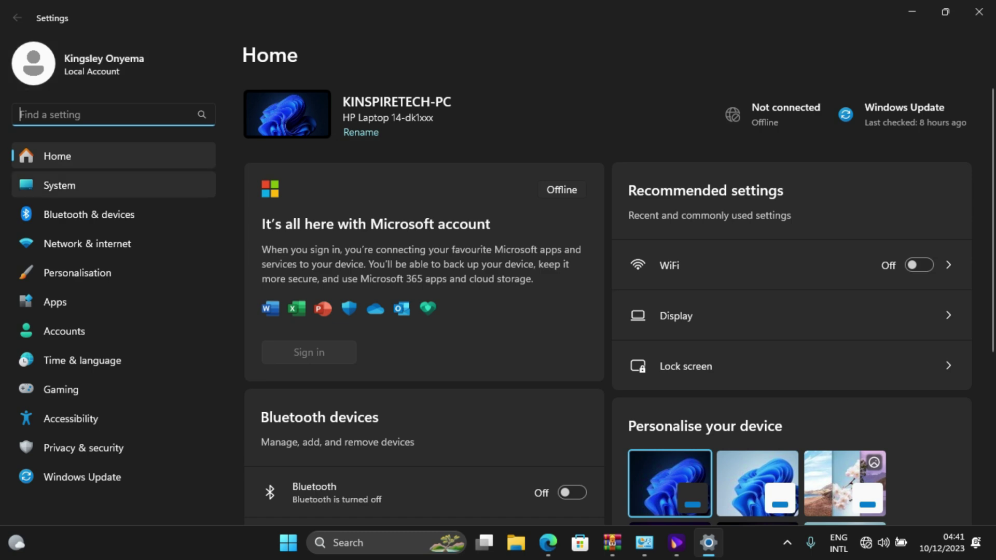
{"action": "left_click", "coordinate": [59, 185]}
{"action": "scroll", "coordinate": [607, 296], "scroll_direction": "down", "scroll_amount": 8}
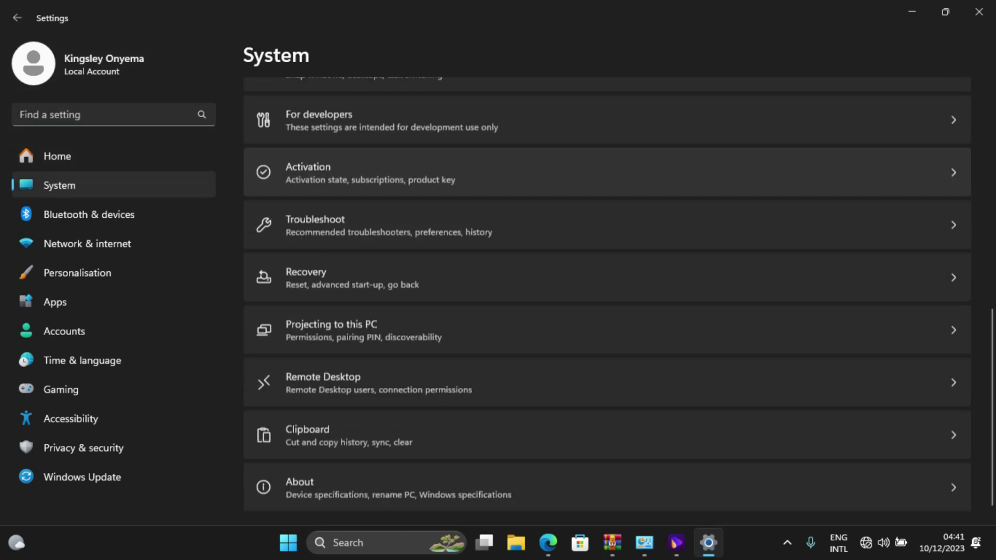
{"action": "left_click", "coordinate": [607, 471]}
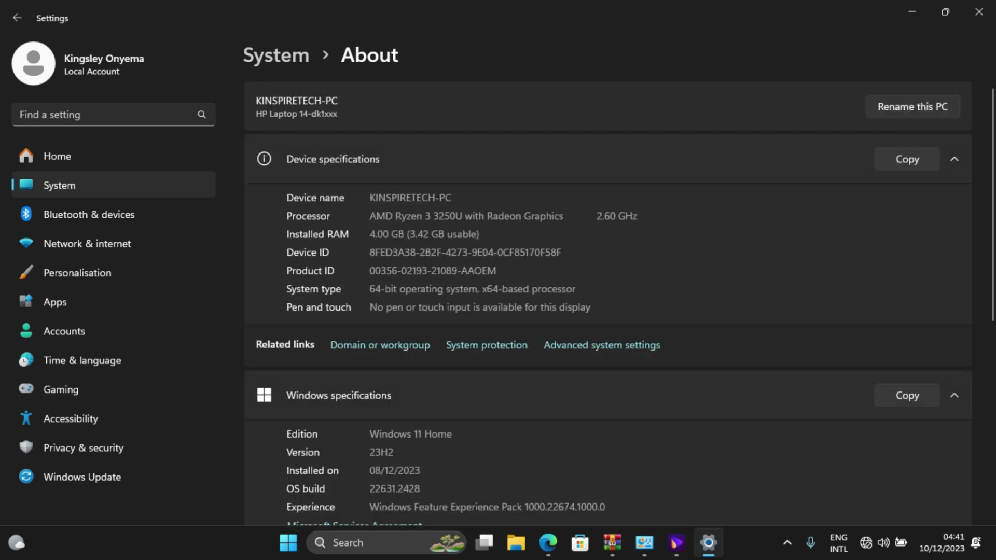
Examine the Windows specifications on the About page for the installed edition and minimise Settings
{"action": "scroll", "coordinate": [607, 300], "scroll_direction": "down", "scroll_amount": 6}
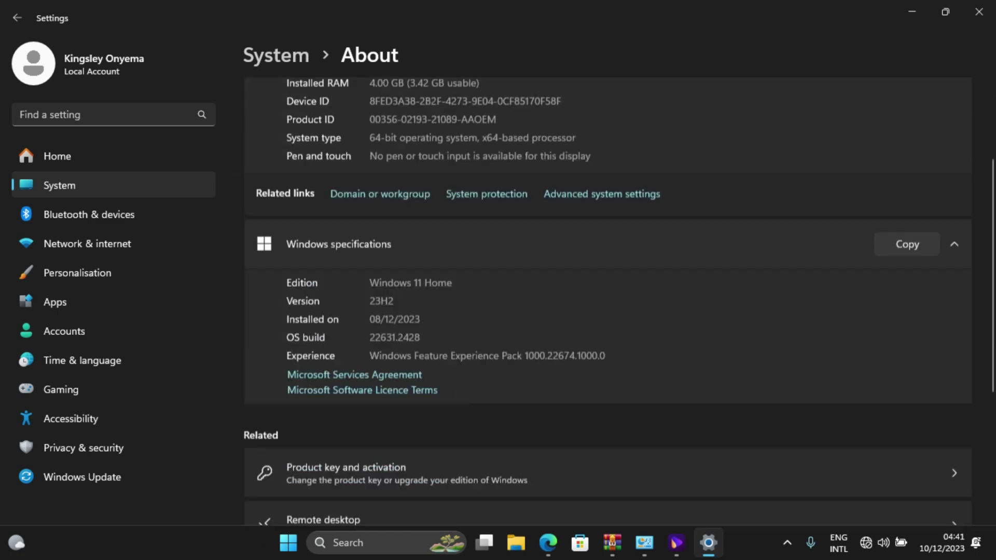
{"action": "scroll", "coordinate": [607, 301], "scroll_direction": "up", "scroll_amount": 1}
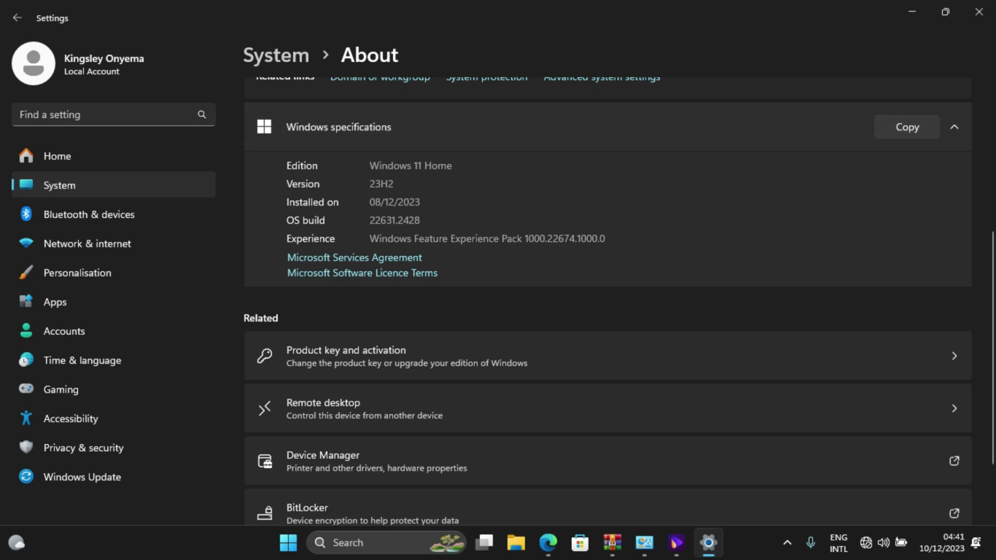
{"action": "left_click", "coordinate": [912, 12]}
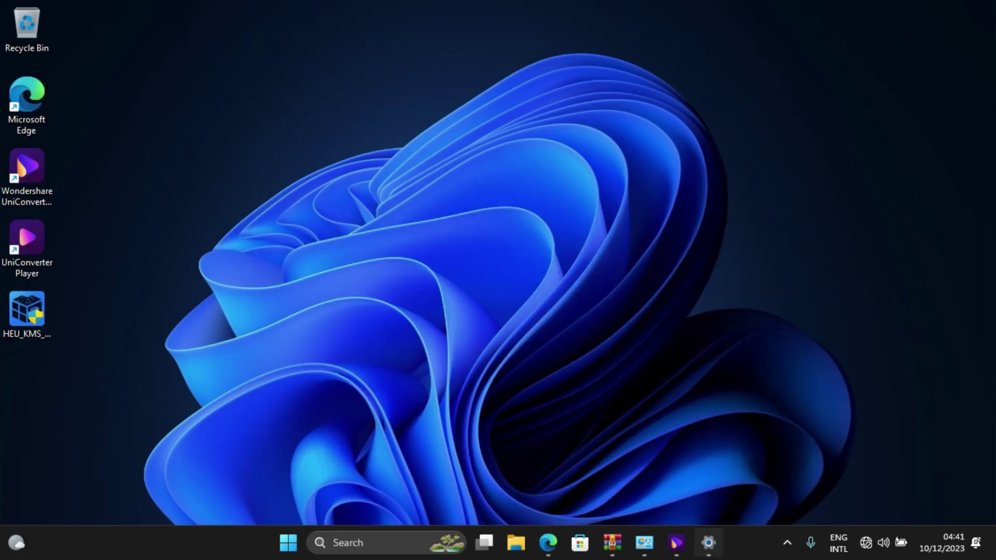
{"action": "left_click", "coordinate": [708, 543]}
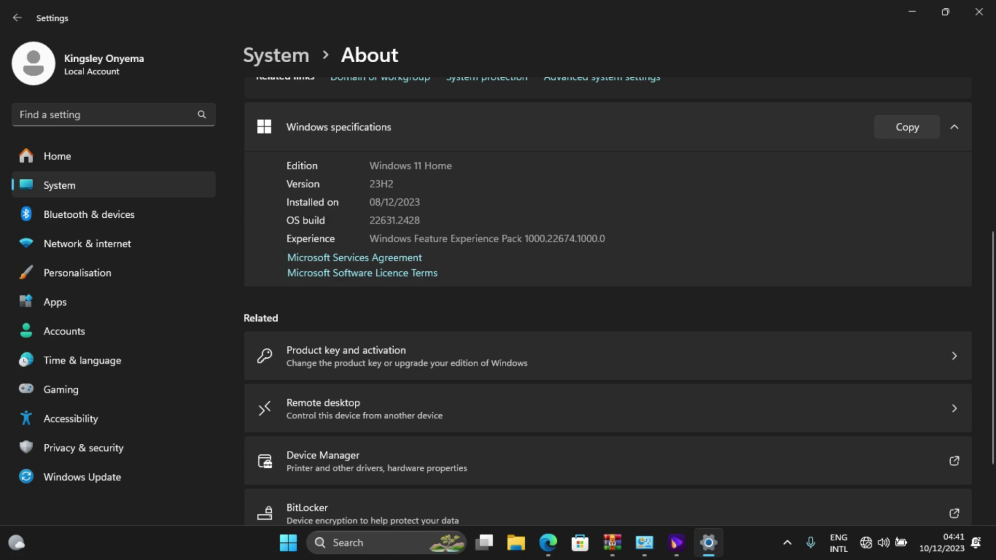
{"action": "scroll", "coordinate": [606, 301], "scroll_direction": "up", "scroll_amount": 2}
{"action": "left_click", "coordinate": [911, 11]}
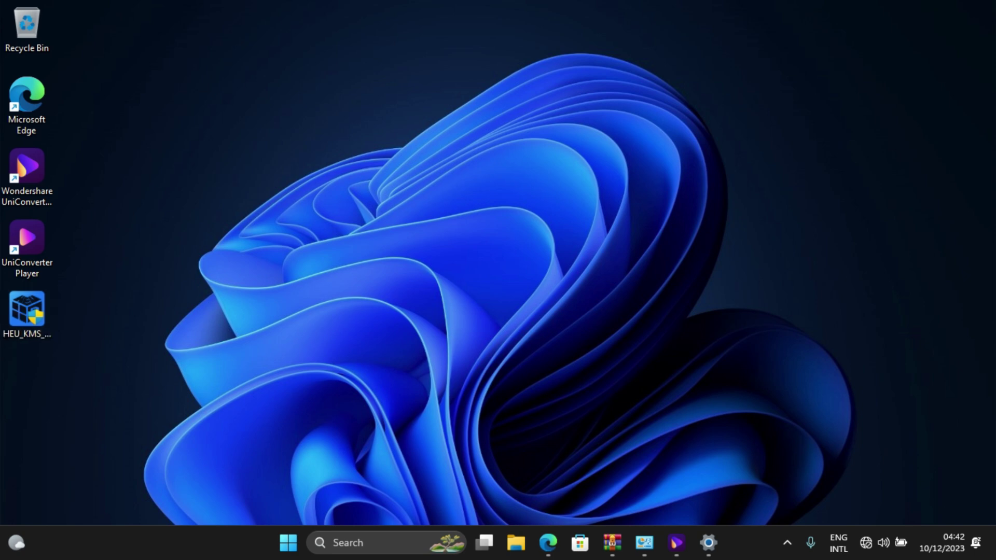
Launch HEU KMS Activator from the desktop and accept its disclaimer
{"action": "right_click", "coordinate": [38, 337]}
{"action": "left_click", "coordinate": [114, 115]}
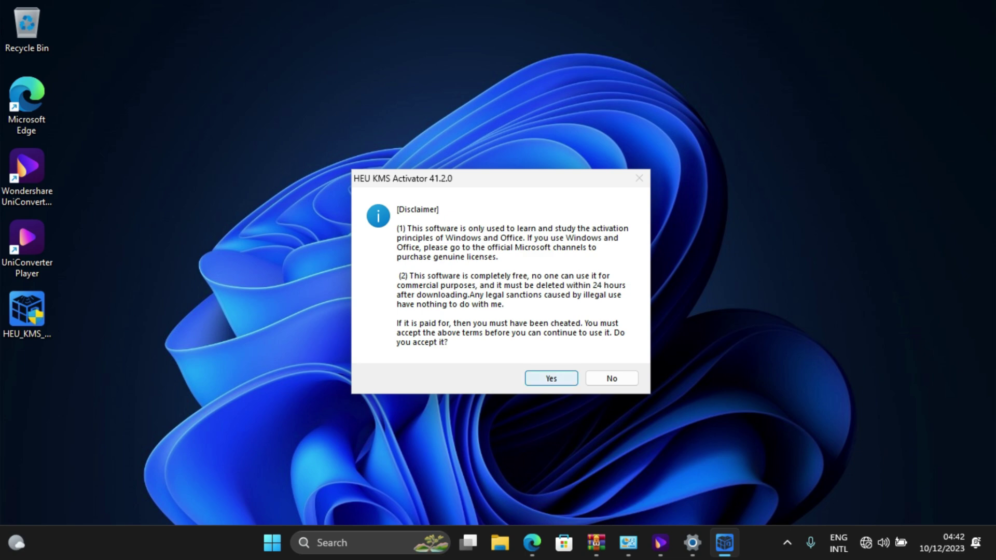
{"action": "left_click", "coordinate": [550, 378]}
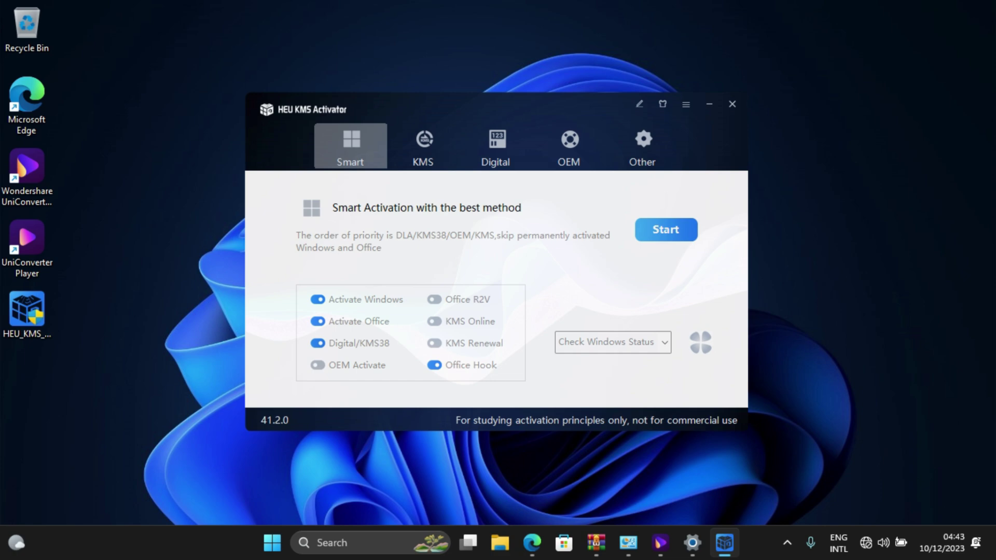
Run Smart activation with its default options and dismiss the resulting message
{"action": "left_click_drag", "start_coordinate": [482, 100], "coordinate": [450, 39]}
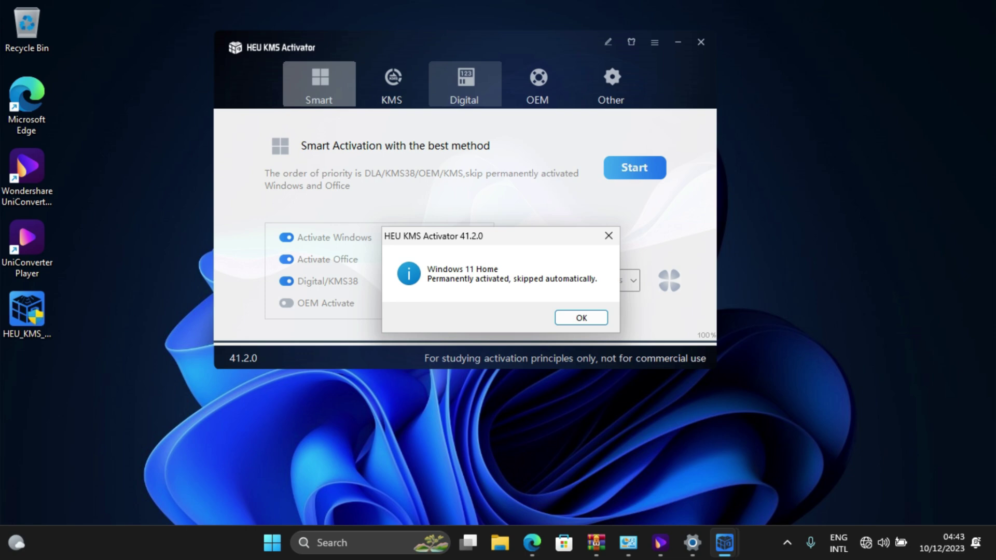
{"action": "left_click", "coordinate": [580, 317]}
In the activator's Other tools, choose Professional as the target Windows version and Windows as the key management product
{"action": "left_click", "coordinate": [610, 84]}
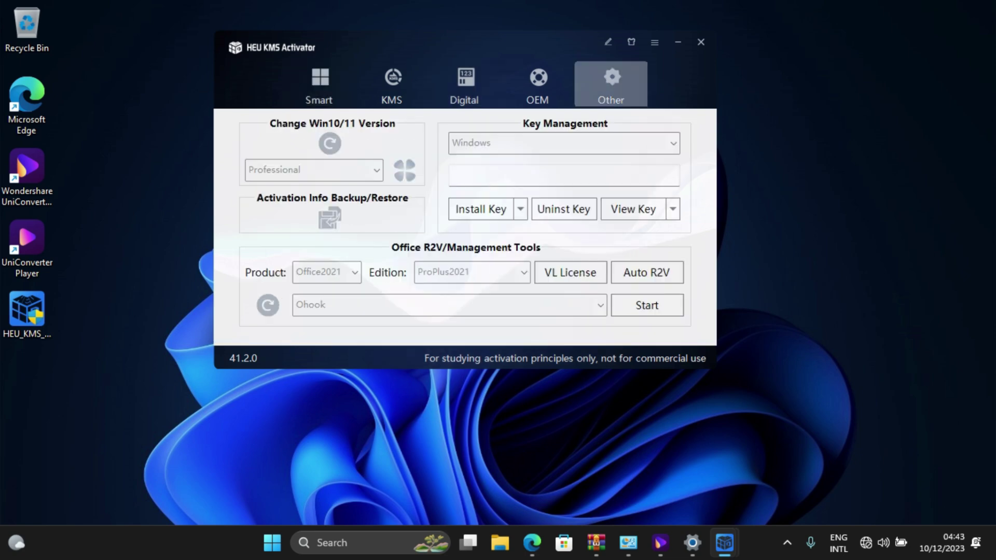
{"action": "left_click", "coordinate": [376, 171]}
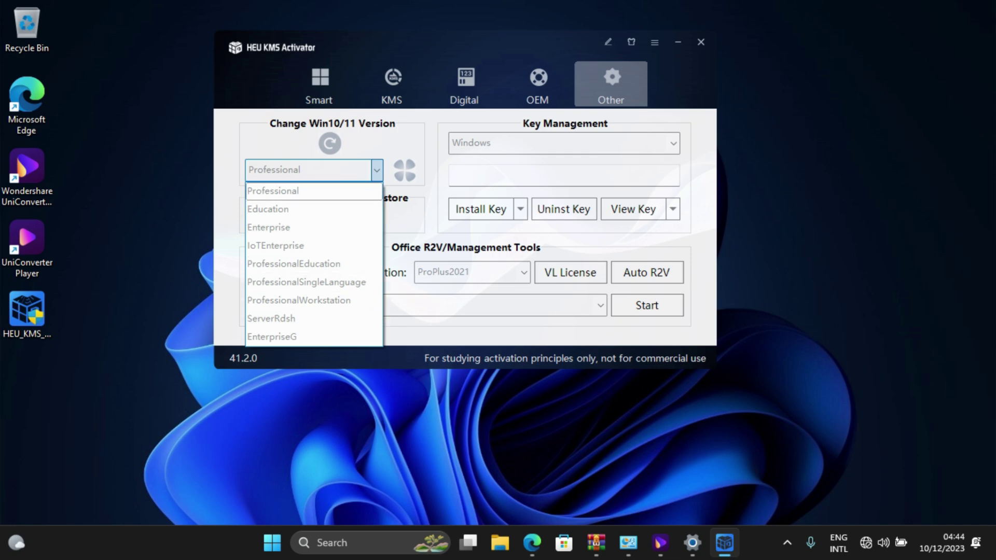
{"action": "left_click", "coordinate": [272, 190]}
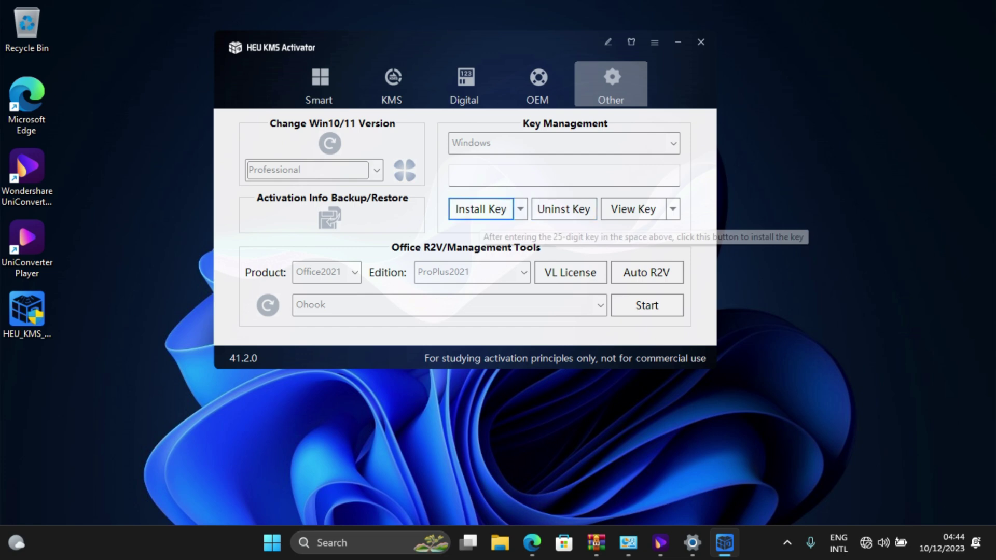
{"action": "left_click", "coordinate": [673, 144]}
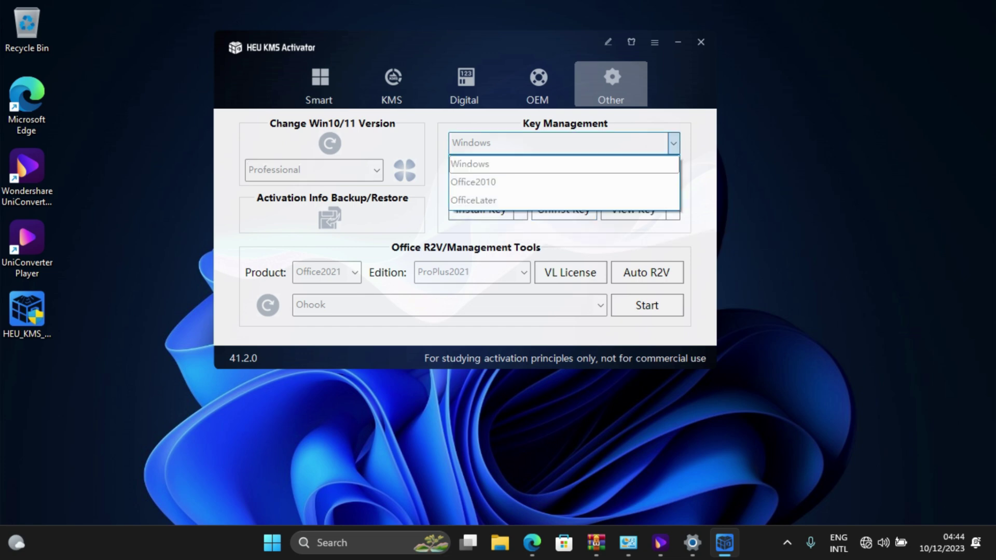
{"action": "left_click", "coordinate": [469, 164]}
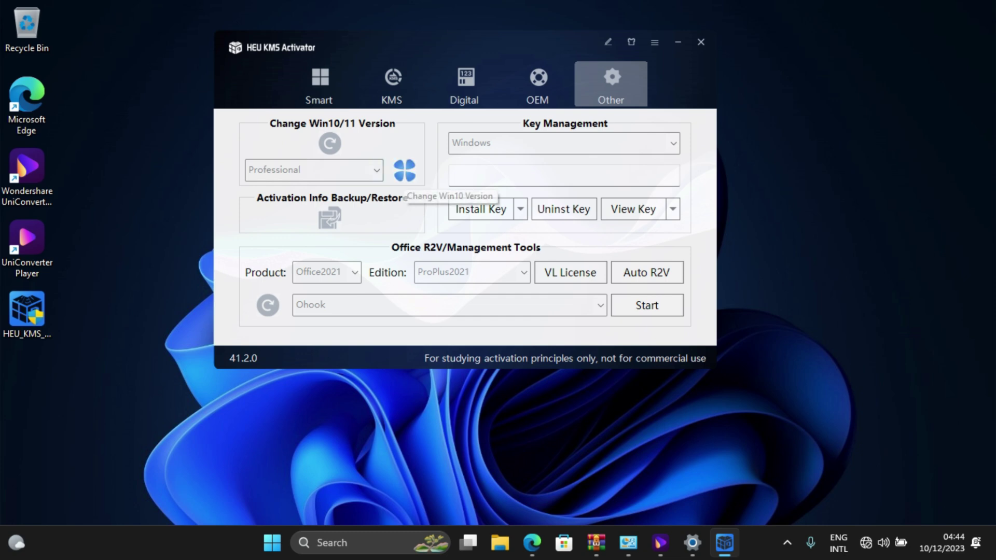
Start the Windows version change to Professional, confirm it and move the restart message clear of the upgrade screen
{"action": "left_click", "coordinate": [404, 170]}
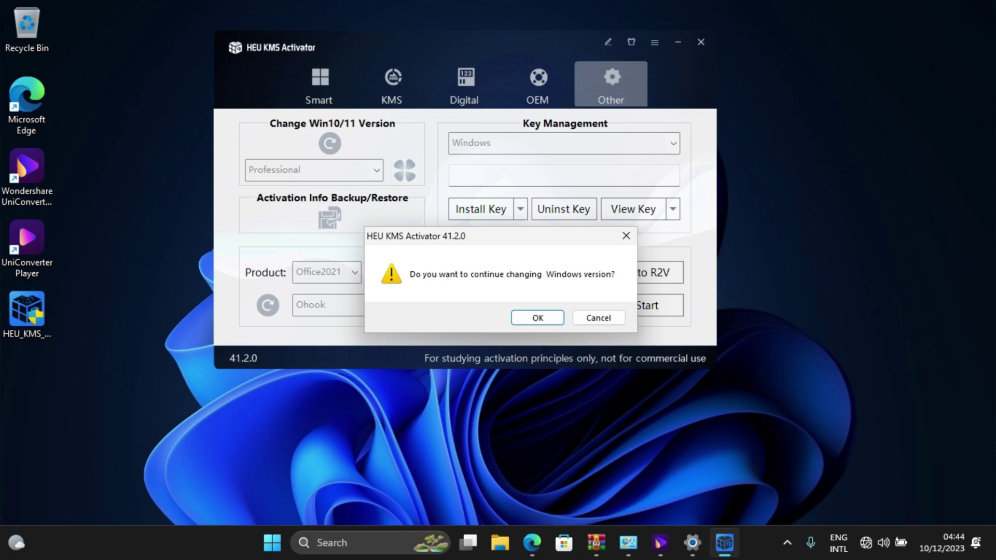
{"action": "left_click", "coordinate": [536, 317]}
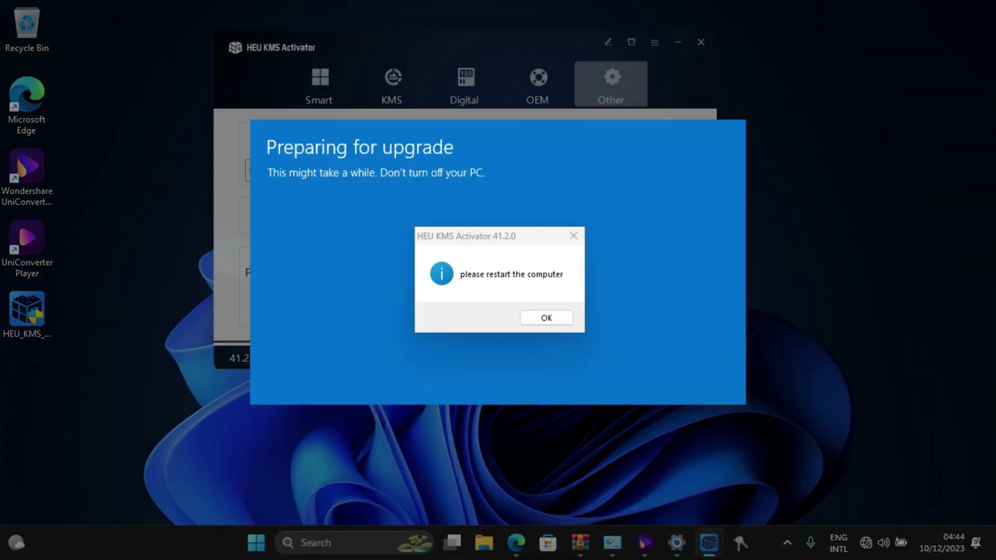
{"action": "left_click_drag", "start_coordinate": [484, 238], "coordinate": [751, 172]}
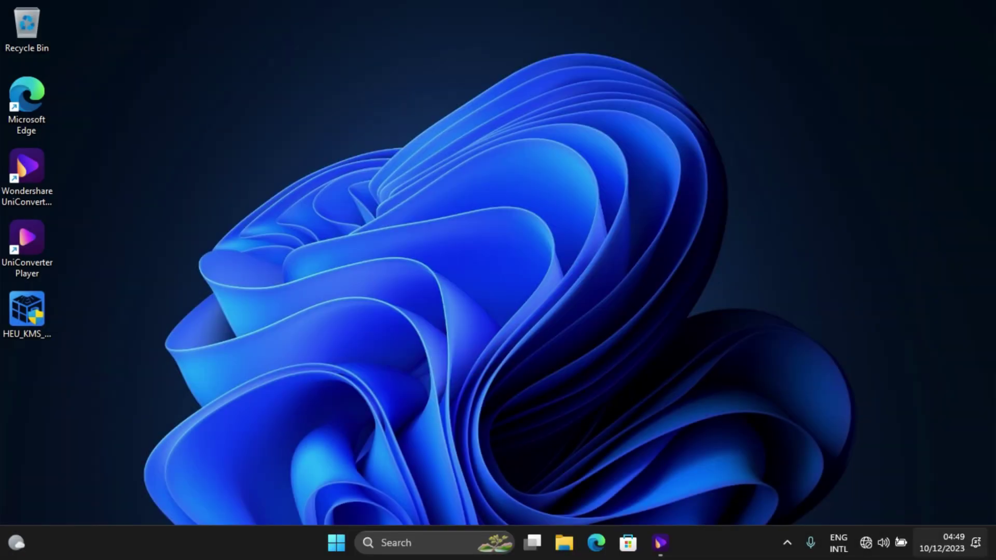
Check the Windows notifications for the outcome of the upgrade and close them
{"action": "left_click", "coordinate": [948, 543]}
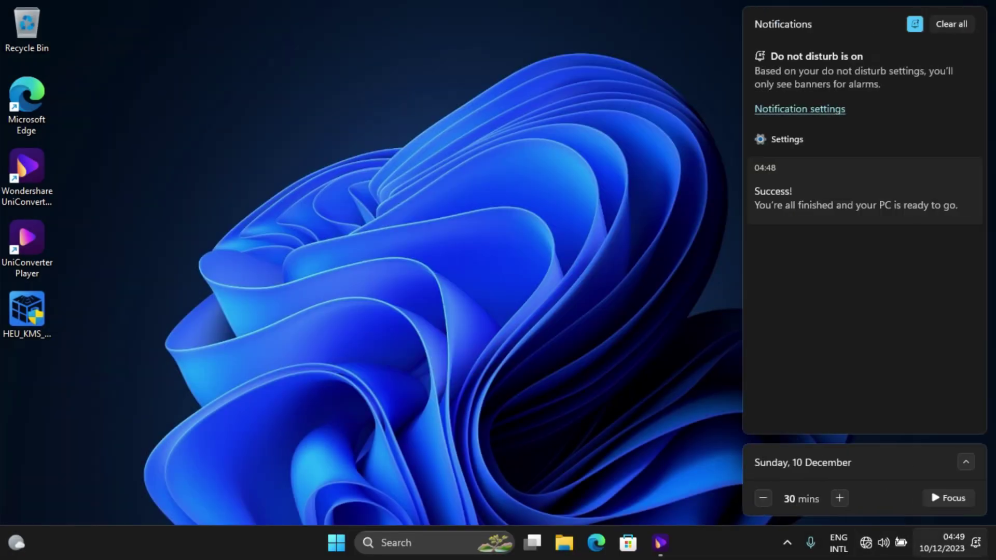
{"action": "mouse_move", "coordinate": [967, 166]}
{"action": "key", "text": "Escape"}
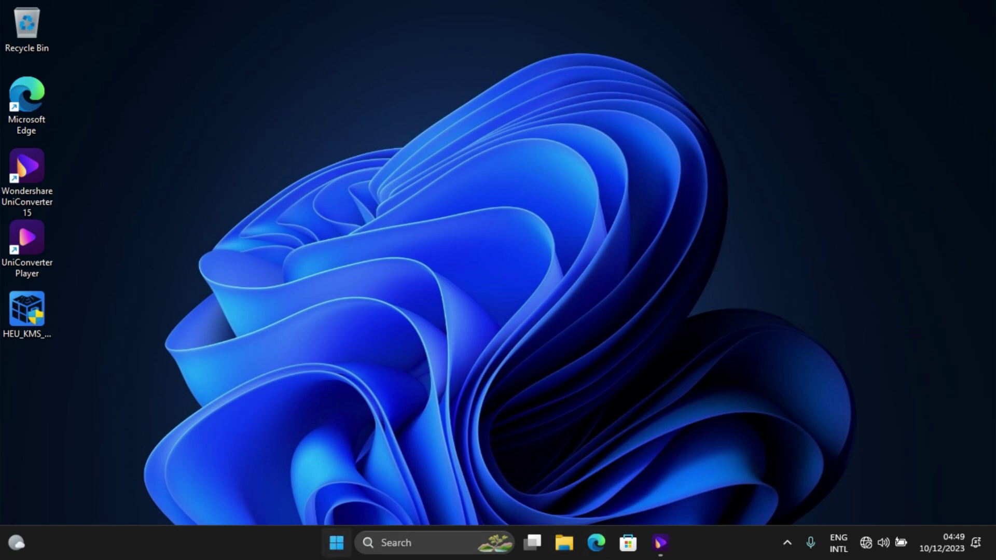
Reopen Windows Settings and go to the System About page to check the upgraded installation
{"action": "left_click", "coordinate": [336, 543]}
{"action": "left_click", "coordinate": [392, 162]}
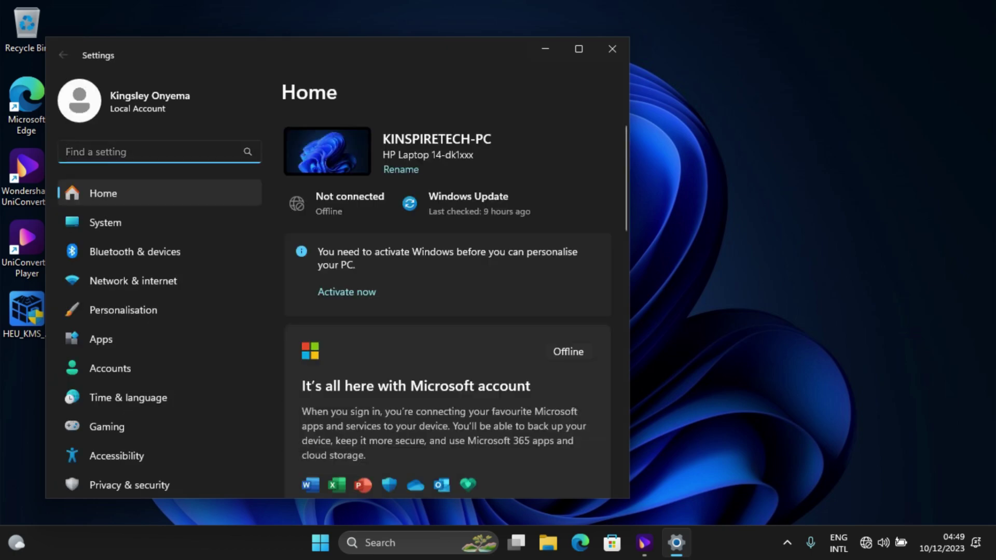
{"action": "left_click", "coordinate": [106, 222]}
{"action": "scroll", "coordinate": [446, 332], "scroll_direction": "down", "scroll_amount": 5}
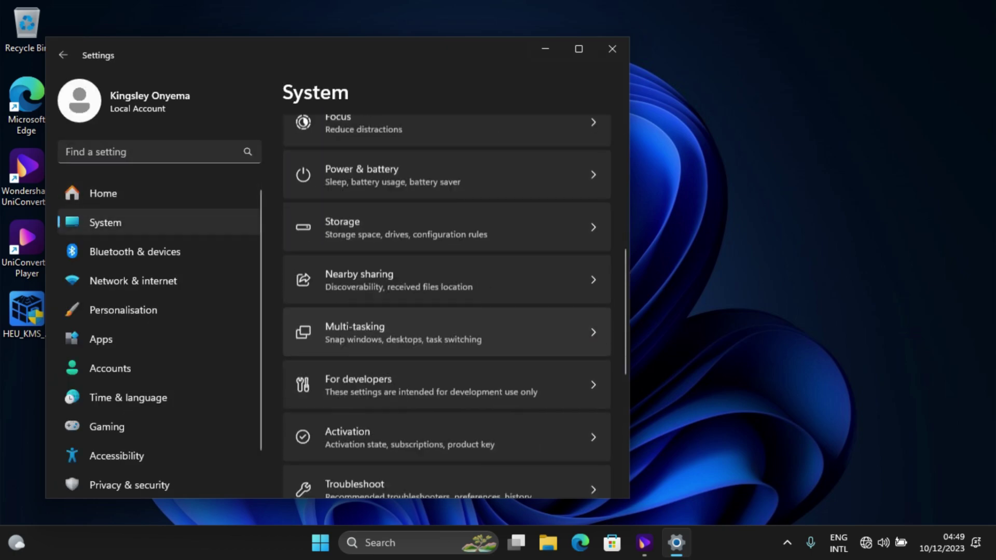
{"action": "scroll", "coordinate": [446, 332], "scroll_direction": "down", "scroll_amount": 5}
{"action": "left_click", "coordinate": [446, 443]}
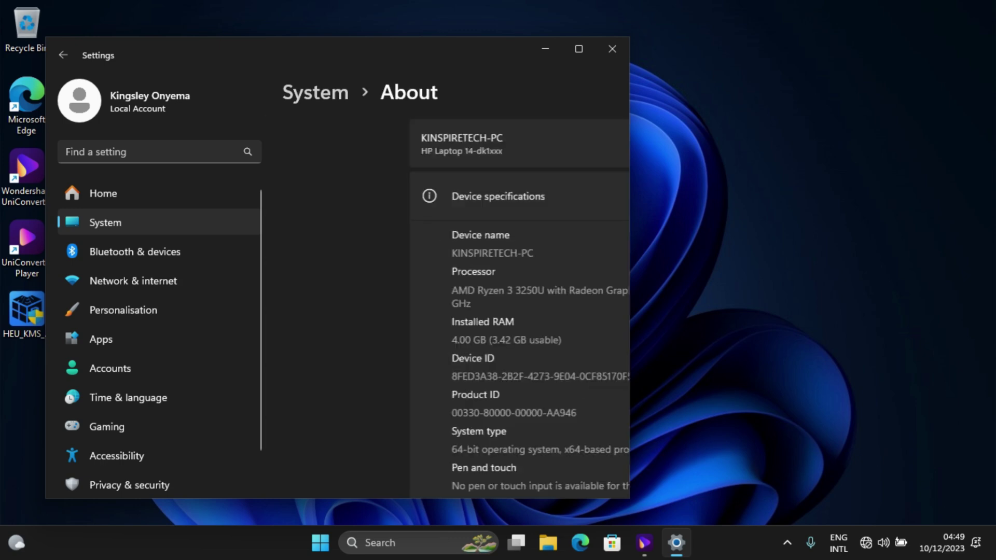
Examine the edition under Windows specifications in the maximised window, restore the window size and minimise Settings
{"action": "scroll", "coordinate": [446, 306], "scroll_direction": "down", "scroll_amount": 5}
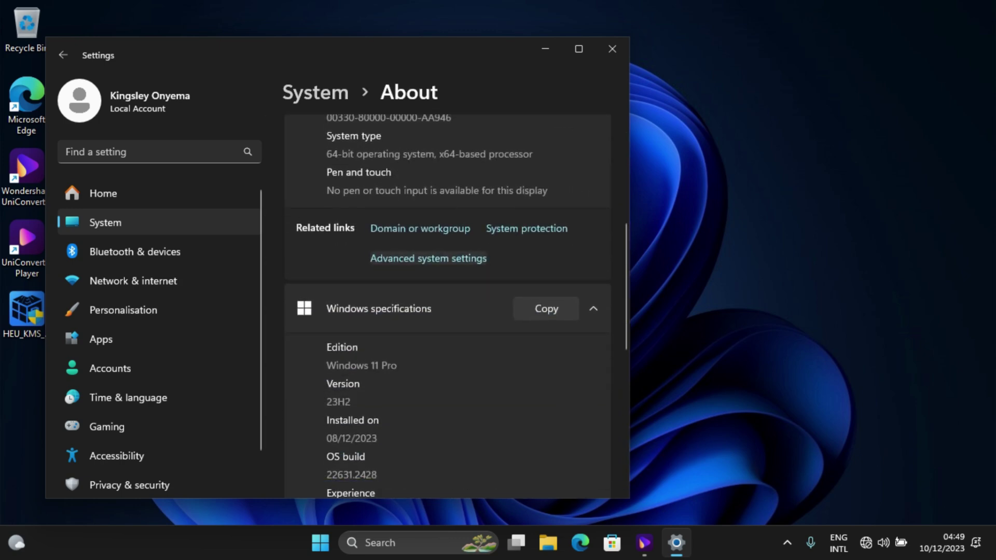
{"action": "scroll", "coordinate": [446, 306], "scroll_direction": "down", "scroll_amount": 3}
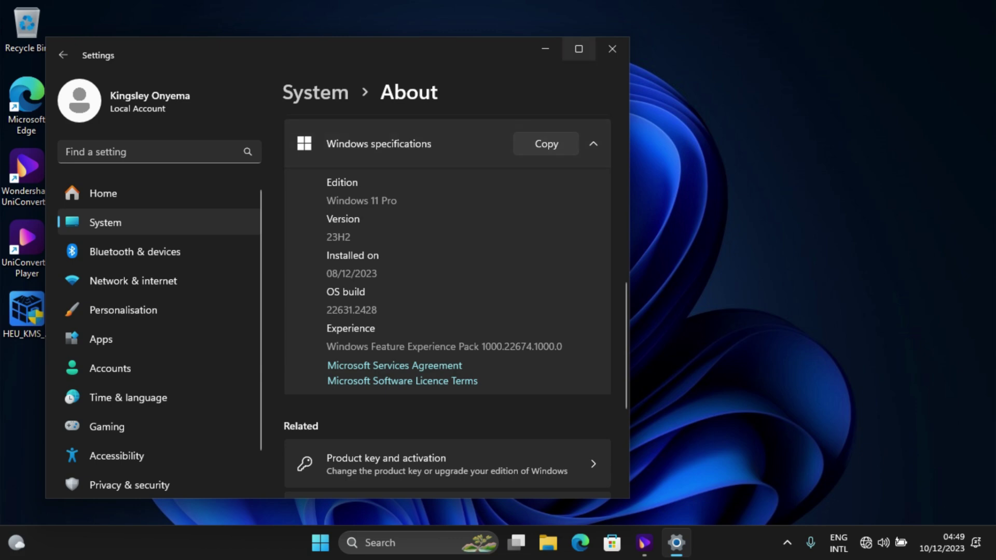
{"action": "left_click", "coordinate": [578, 49]}
{"action": "scroll", "coordinate": [607, 300], "scroll_direction": "up", "scroll_amount": 7}
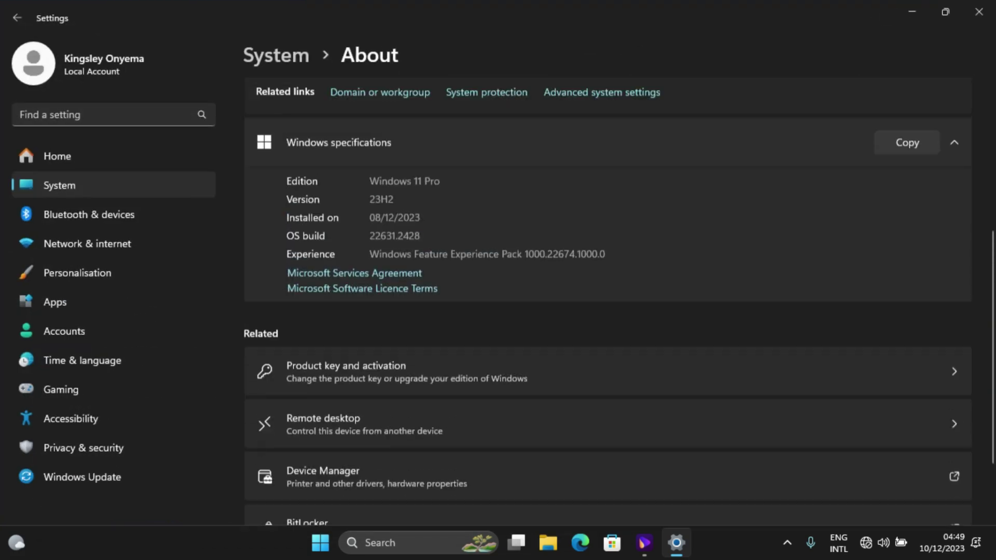
{"action": "left_click", "coordinate": [945, 11]}
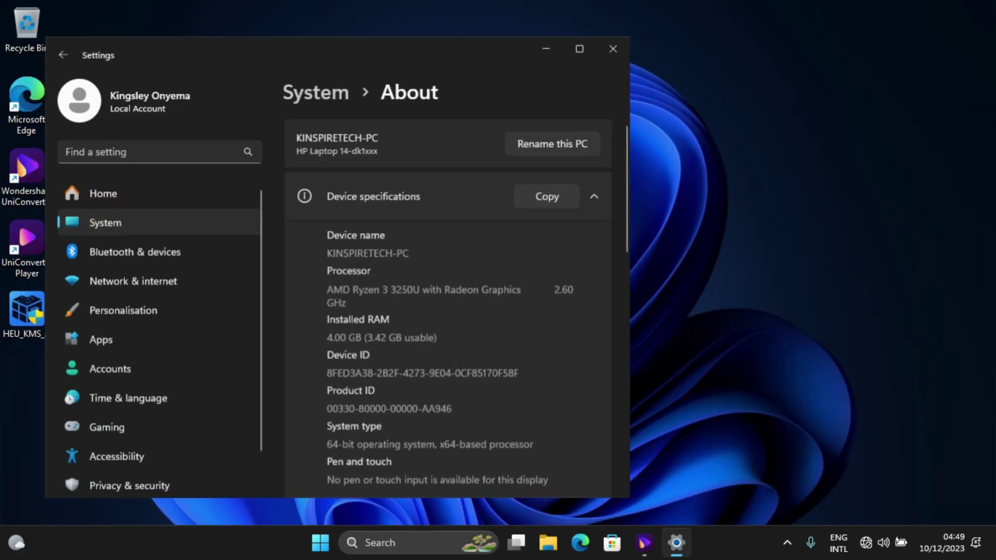
{"action": "left_click", "coordinate": [675, 543]}
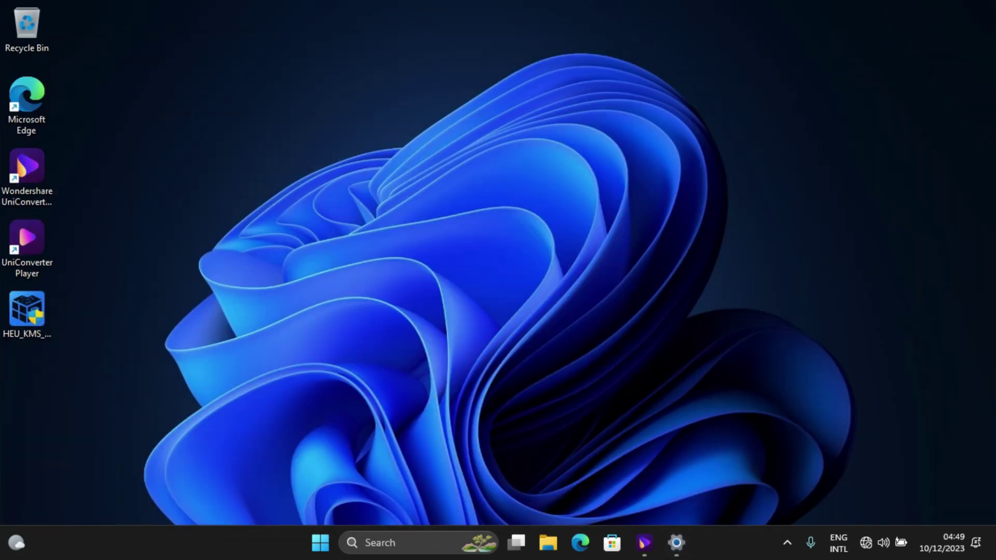